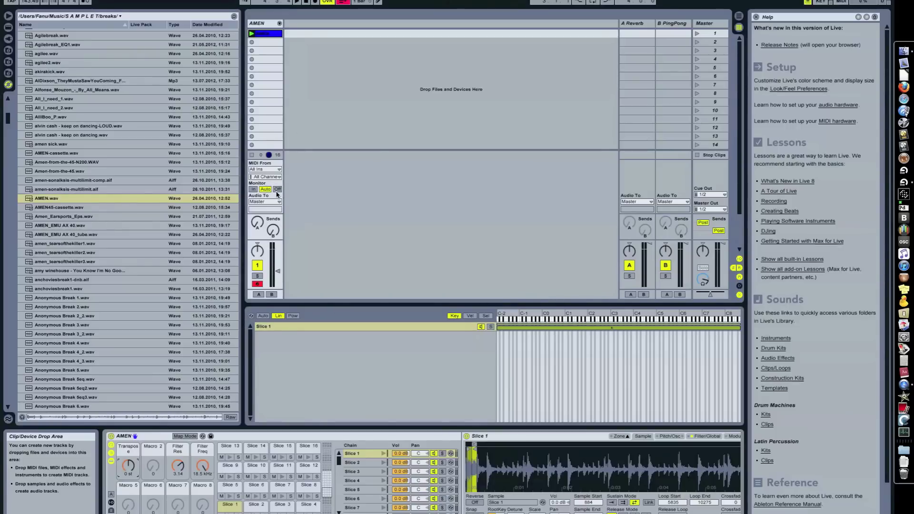
Step: Play the AMEN clip, transpose it to +14 semitones and sweep Filter Freq down to 593 Hz
left_click(251, 33)
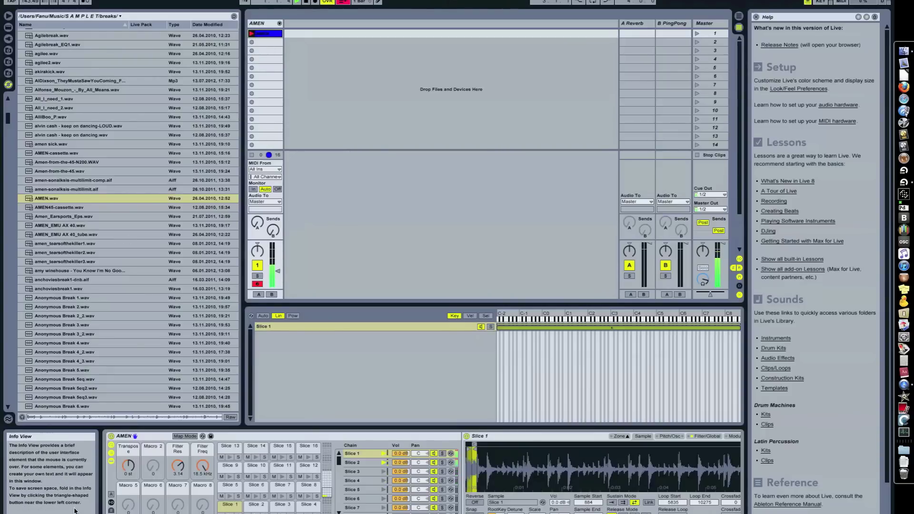
left_click_drag(129, 469, 131, 476)
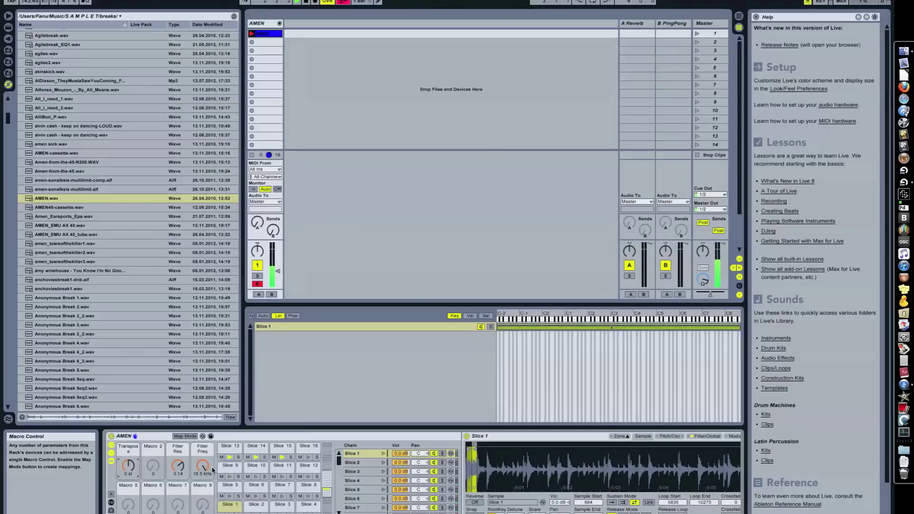
mouse_move(202, 467)
left_mouse_down()
mouse_move(203, 480)
mouse_move(202, 464)
left_mouse_up()
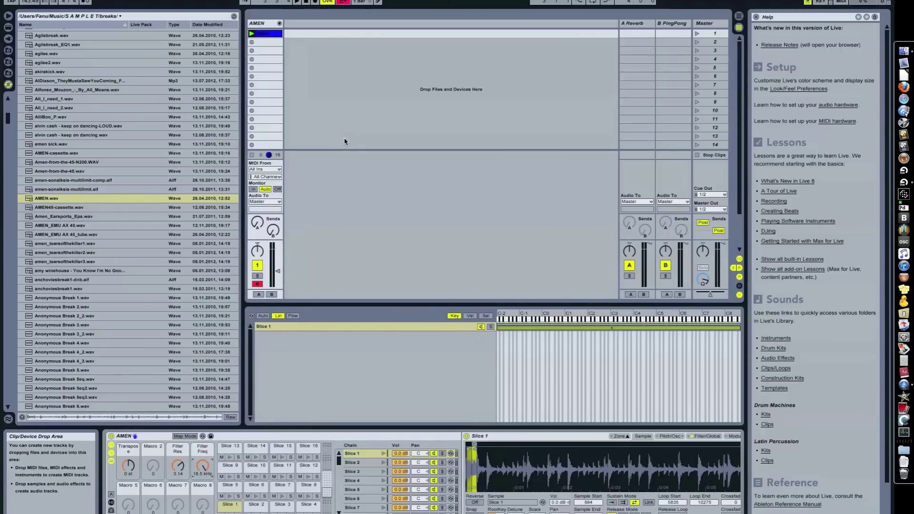
left_click(8, 29)
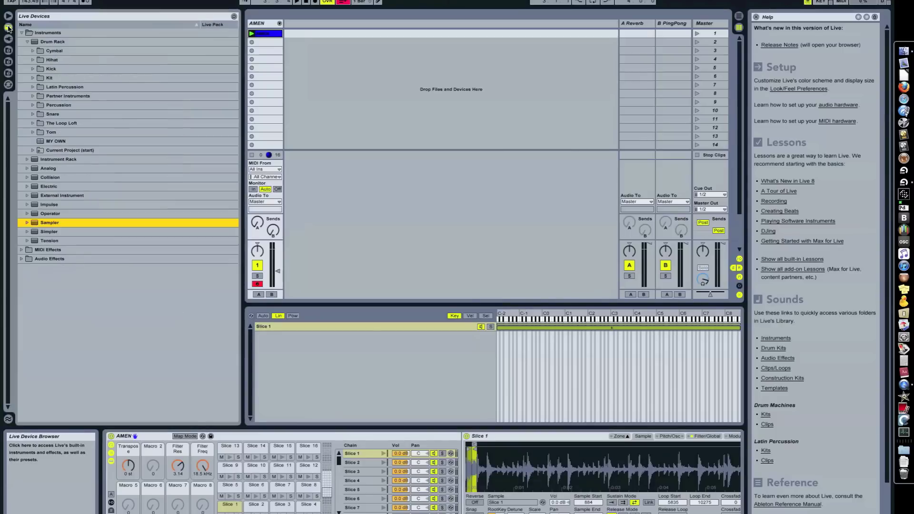
Step: Drop a Drum Rack into Session View as a new track and load Sampler onto its C1 pad
left_click(52, 43)
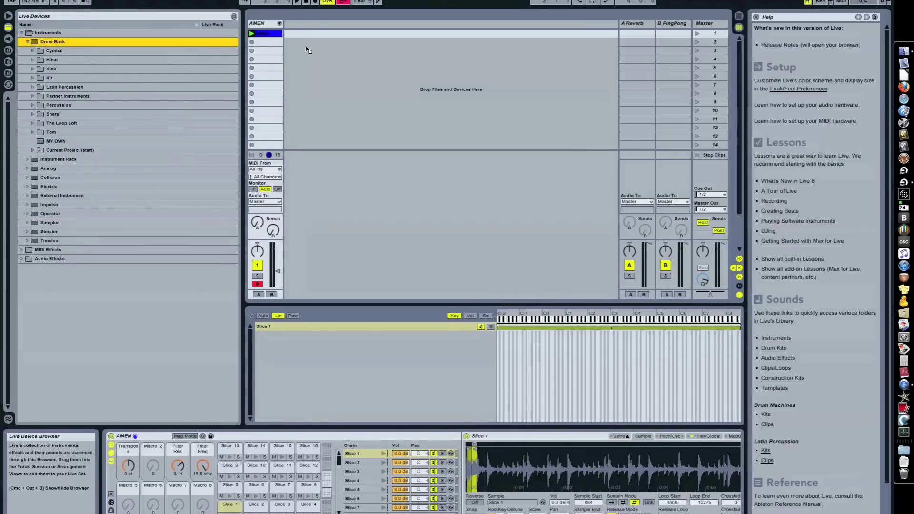
left_click_drag(309, 49, 308, 49)
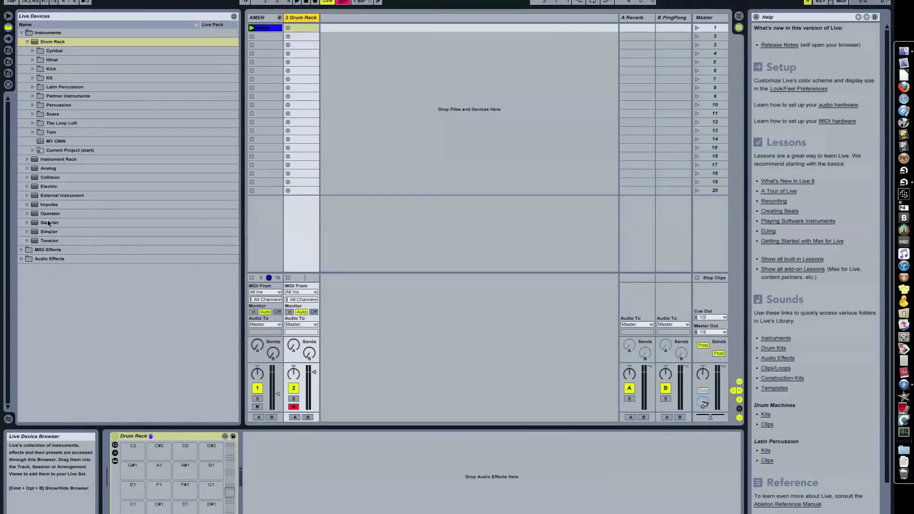
left_click(71, 221)
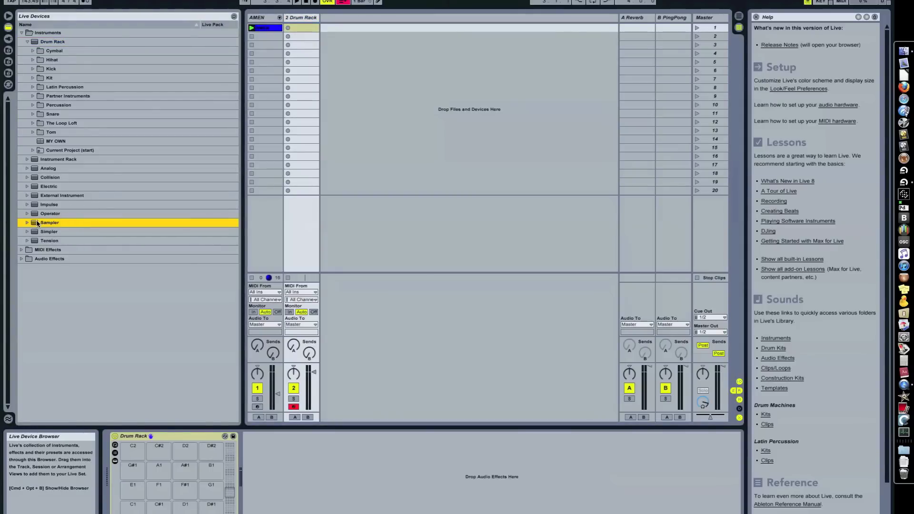
left_click_drag(36, 226, 133, 510)
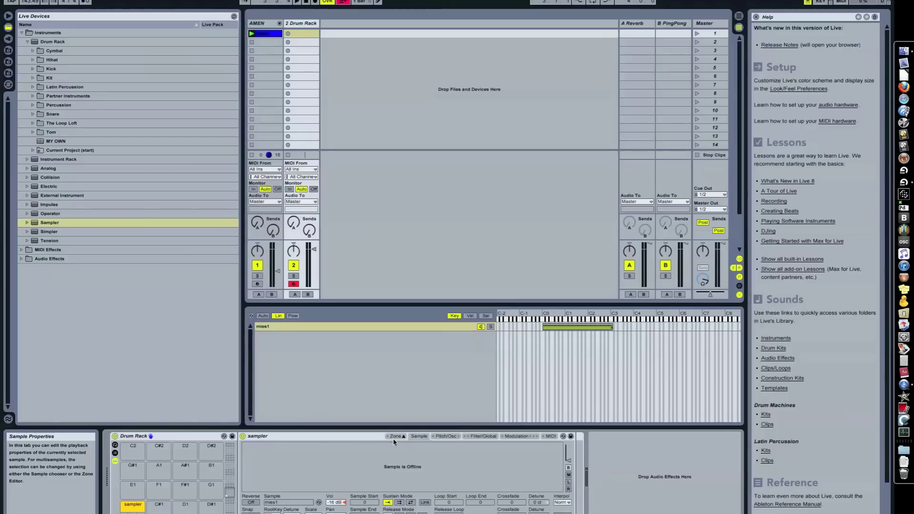
Step: Show the Drum Rack's eight macro knobs and the Sampler's Pitch/Osc and Filter/Global pages
left_click(115, 446)
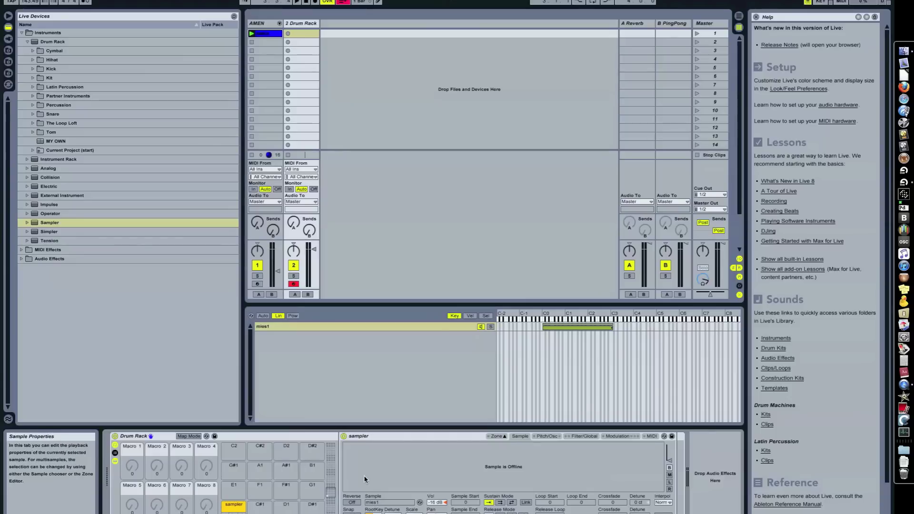
left_click(548, 436)
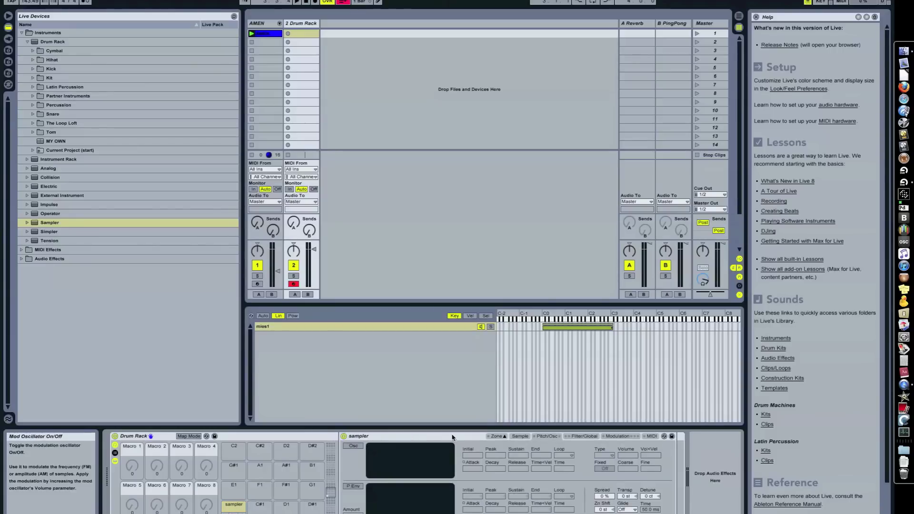
left_click(572, 436)
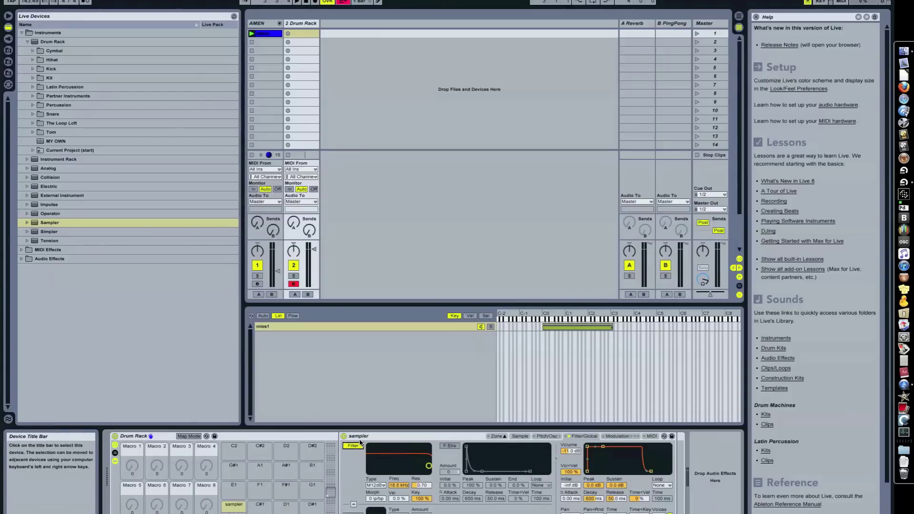
Step: Map the Sampler's Filter Freq to Macro 8 and turn it fully open to 18.5 kHz
left_click(189, 436)
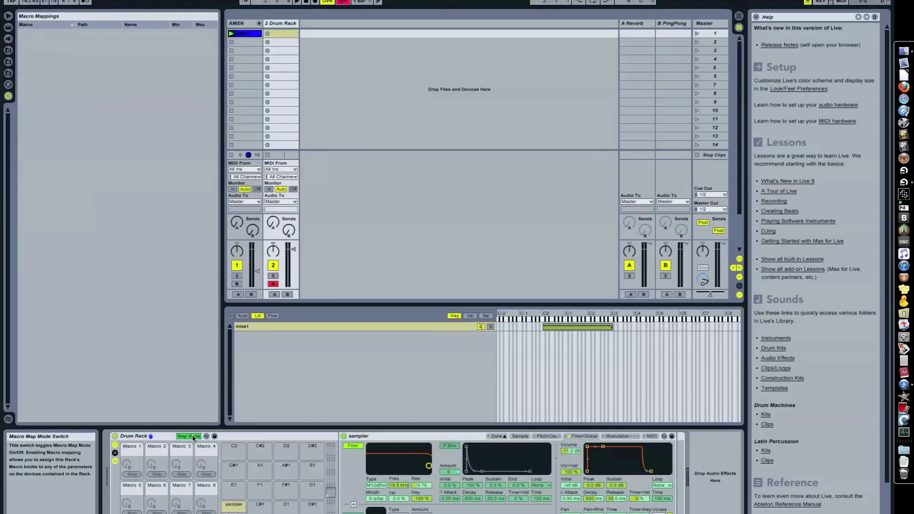
left_click(399, 485)
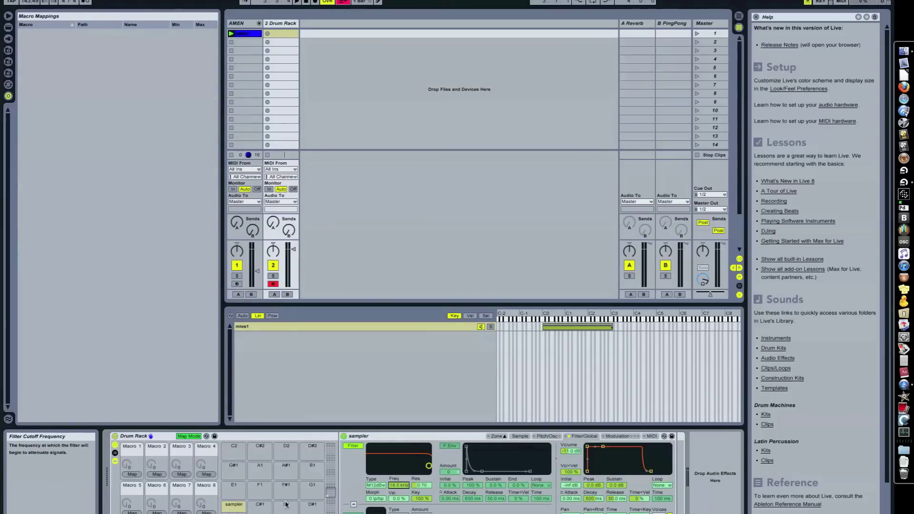
left_click(209, 513)
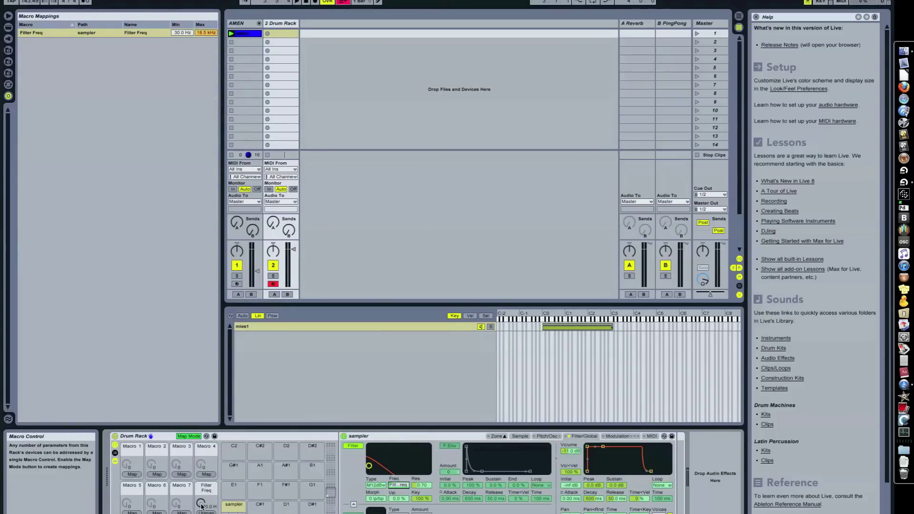
left_click_drag(200, 505, 200, 428)
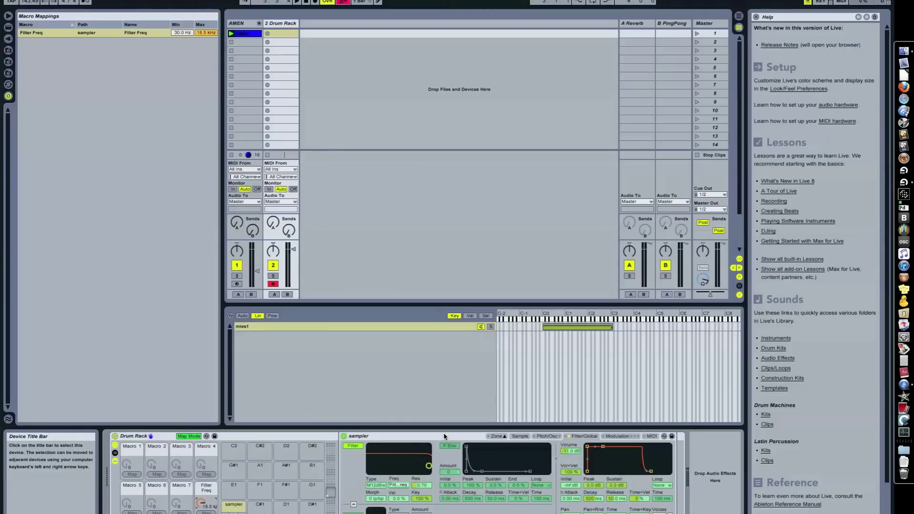
Step: Map Reverse to Macro 5, Ve Attack to Macro 6 and Ve Sustain to Macro 7
left_click(520, 436)
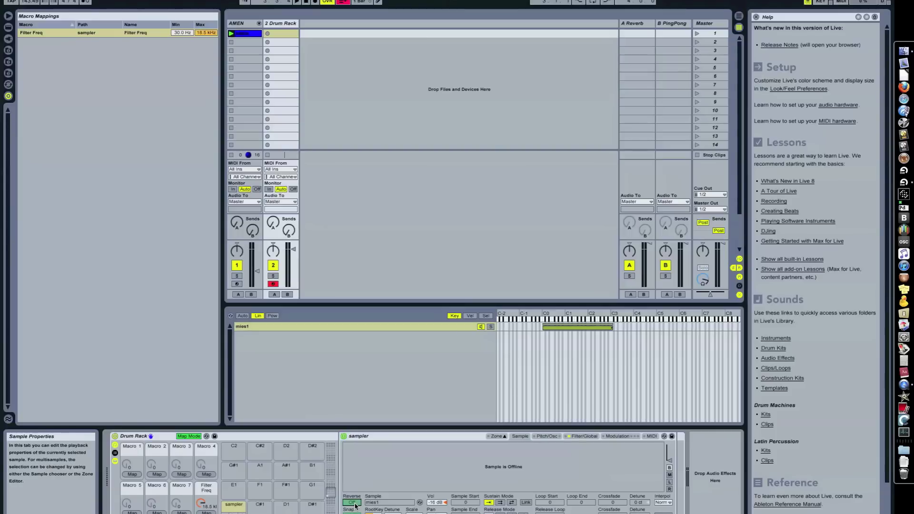
left_click(132, 513)
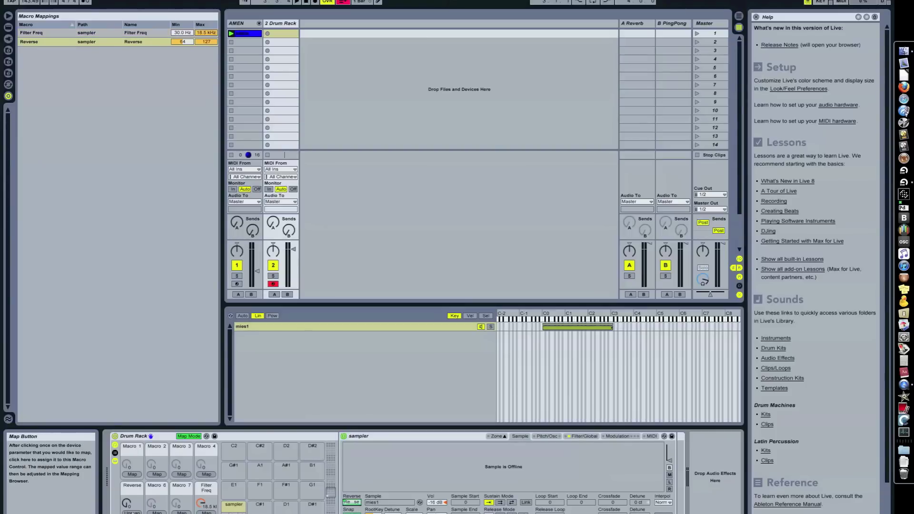
left_click(583, 436)
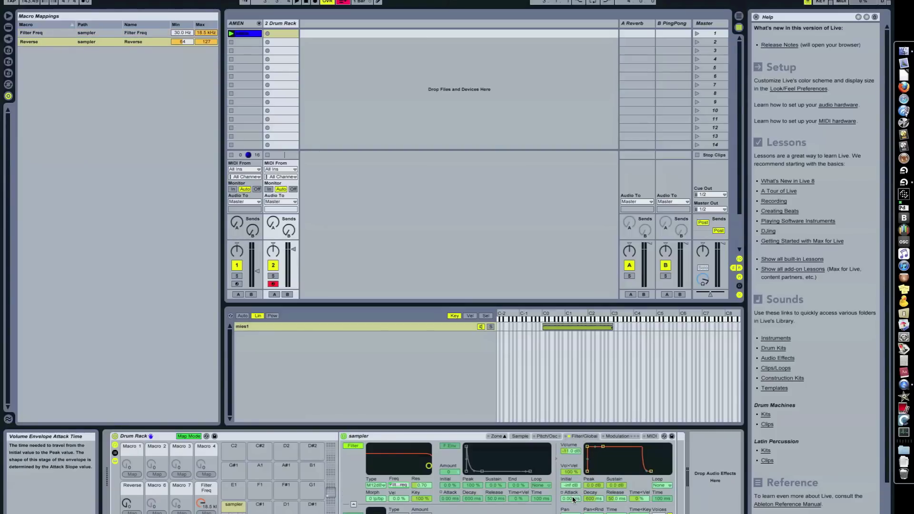
left_click(157, 512)
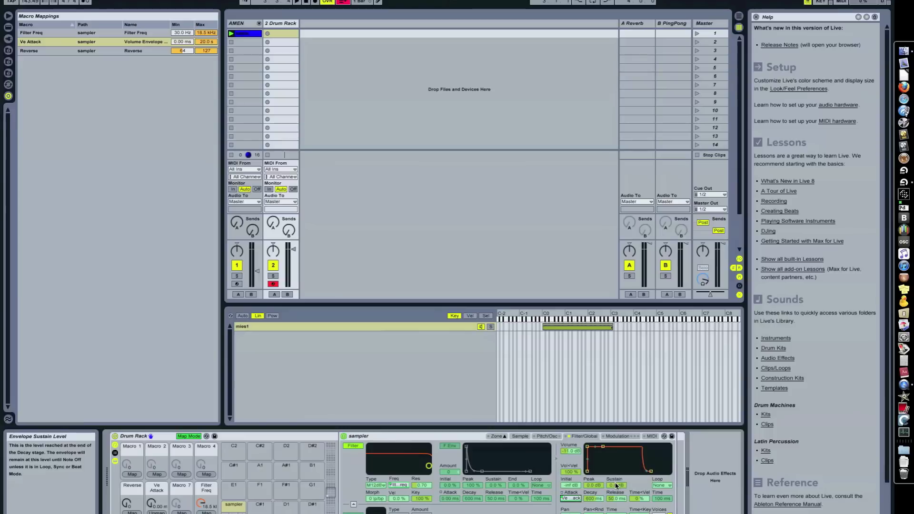
left_click(614, 485)
left_click(182, 512)
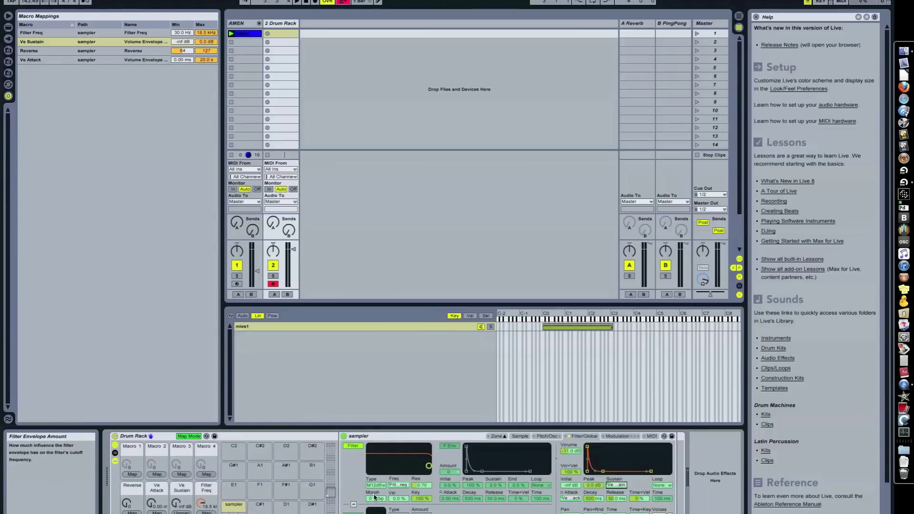
left_click(189, 436)
left_click(189, 437)
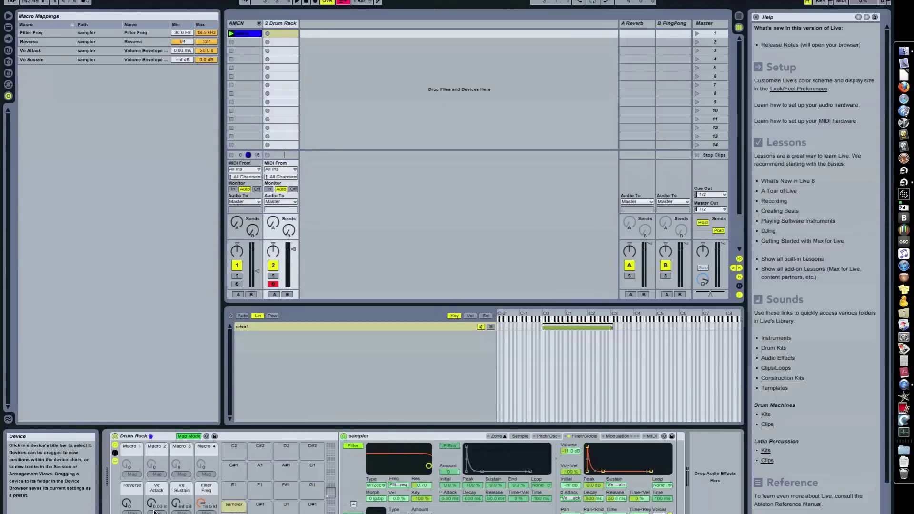
Step: Turn Map Mode off and show the Live Library folders in the file browser
left_click(187, 438)
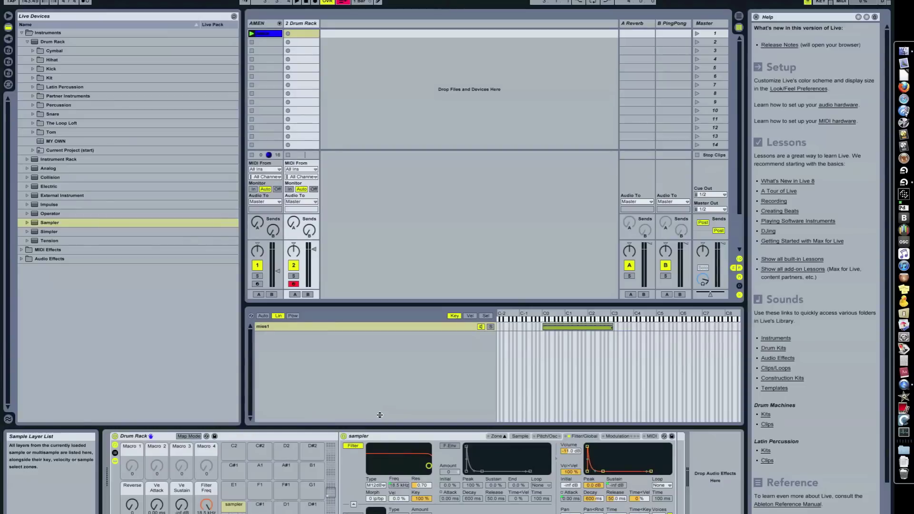
left_click(520, 437)
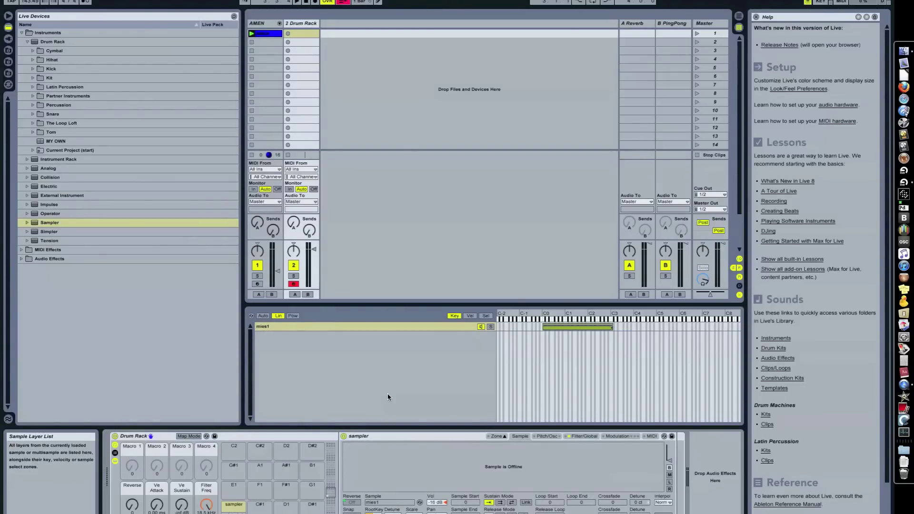
left_click(41, 24)
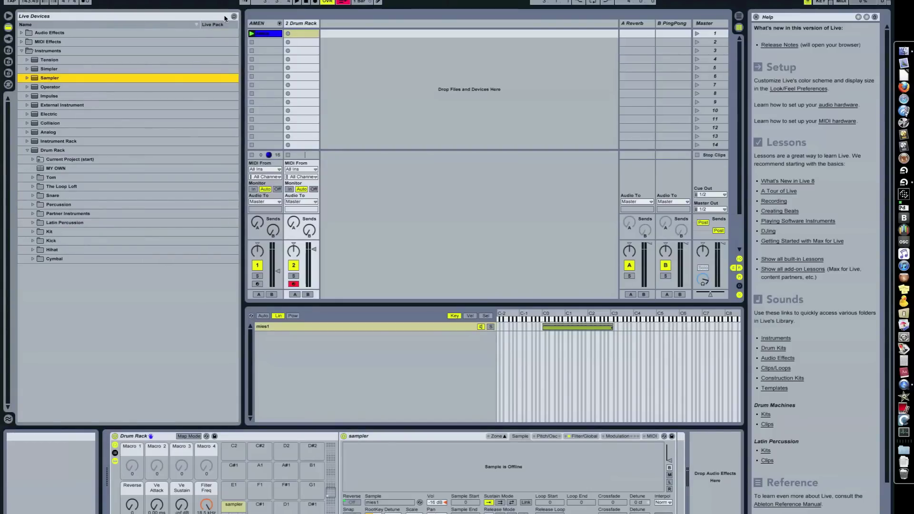
left_click(8, 84)
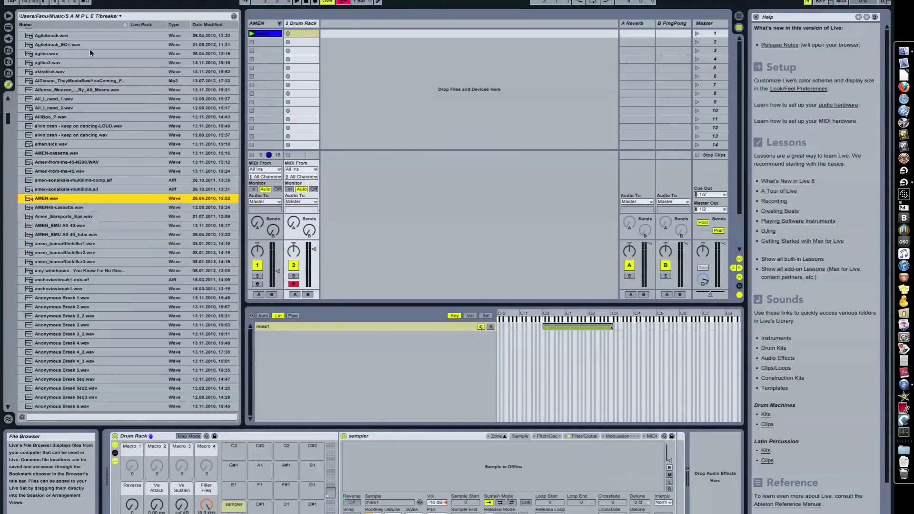
left_click(116, 16)
left_click(111, 32)
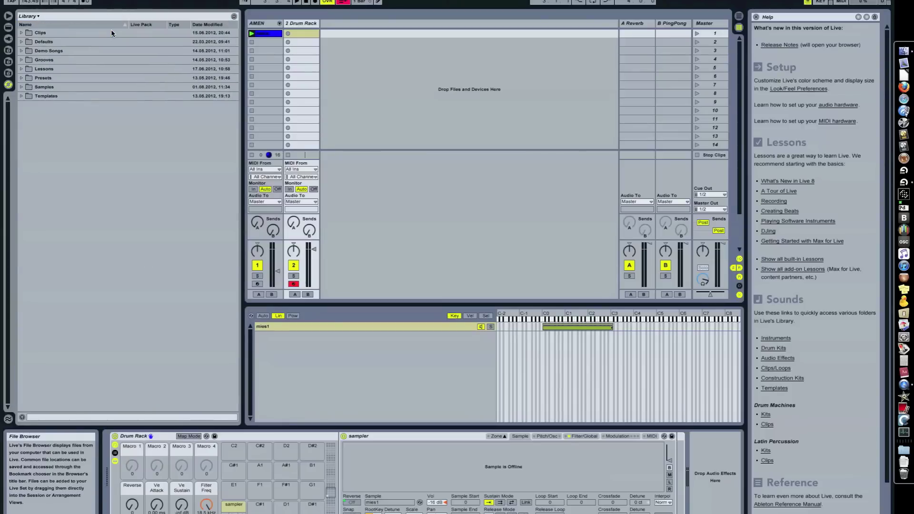
Step: Save the Drum Rack into Library Defaults/Slicing as the preset awesomeness.adg
double_click(48, 42)
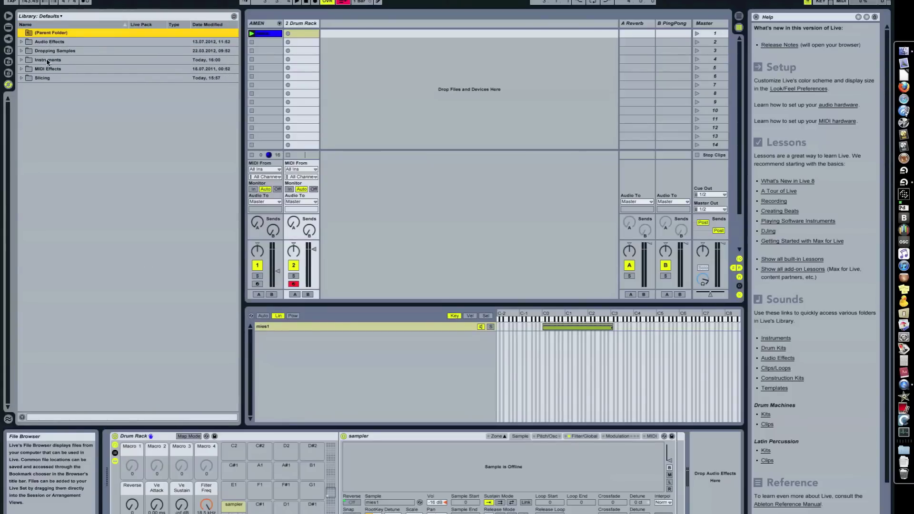
double_click(42, 78)
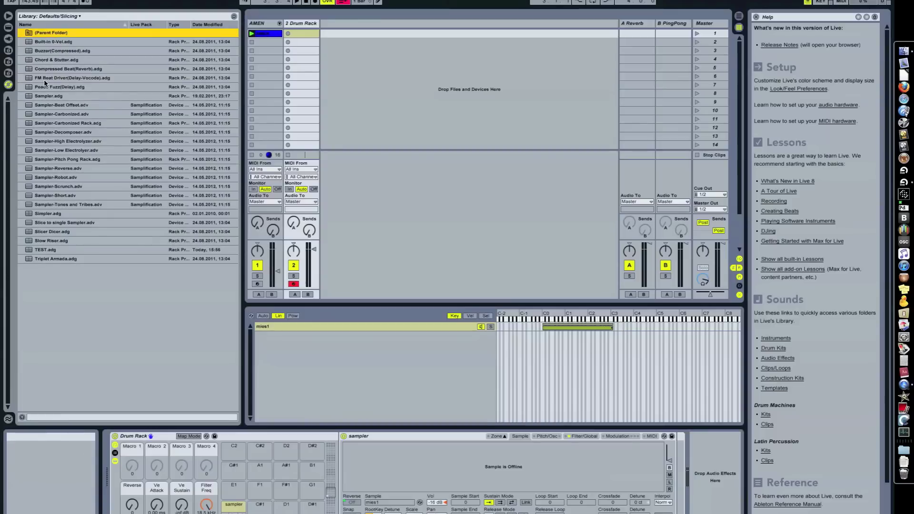
left_click(255, 438)
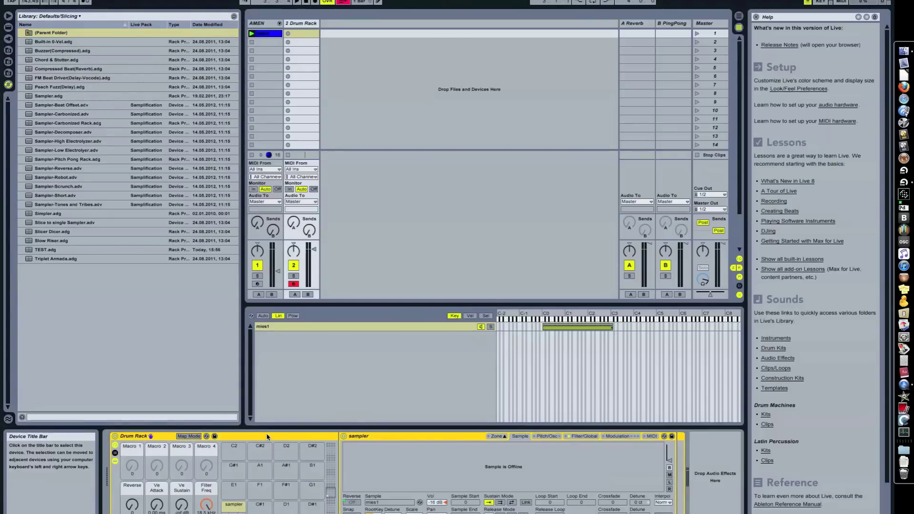
left_click(157, 322)
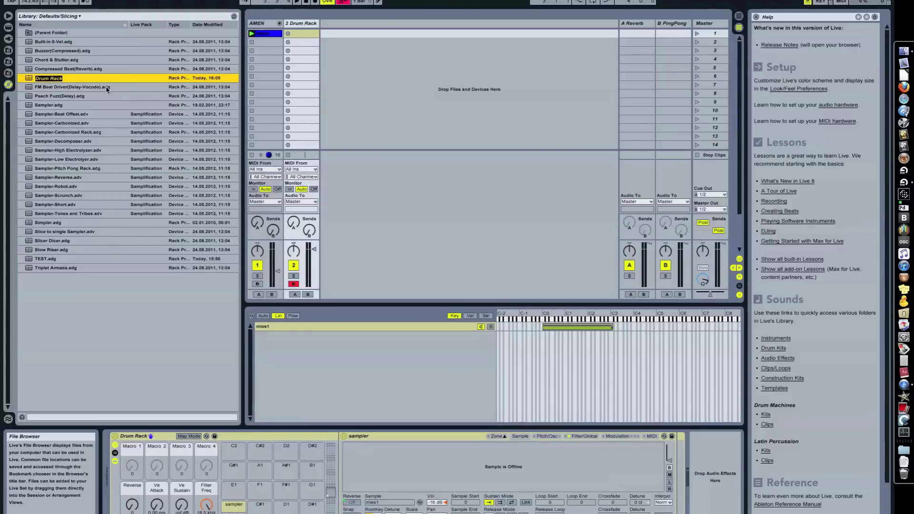
type("am")
type("esomeness")
key("Return")
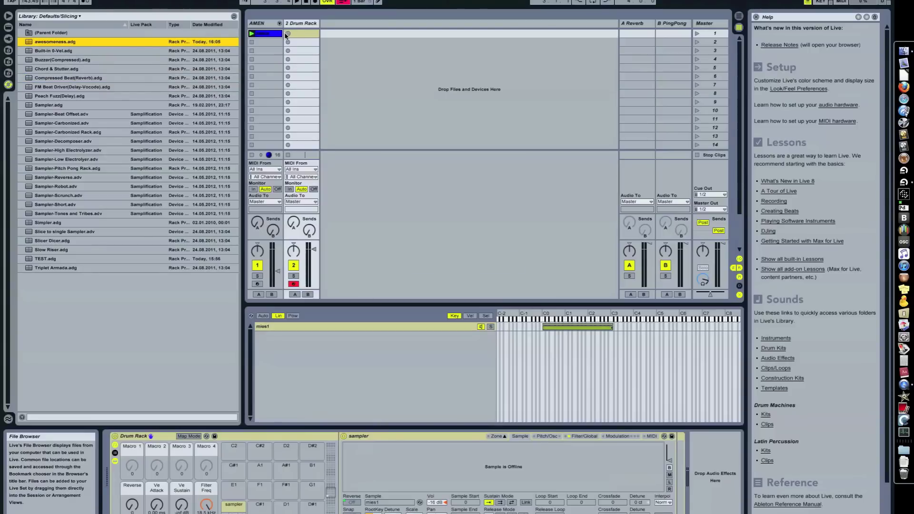
Step: Delete the 2 Drum Rack track and inspect the AMEN clip's options and notes
left_click(305, 28)
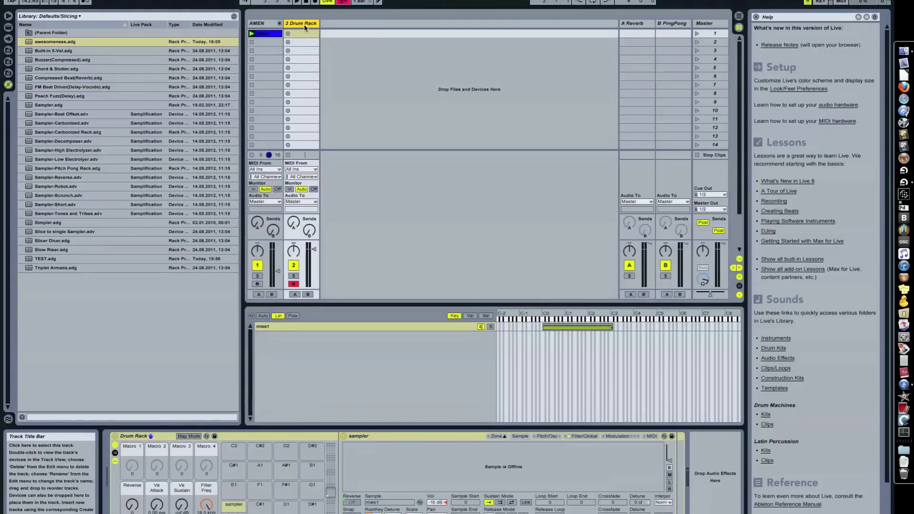
key("Delete")
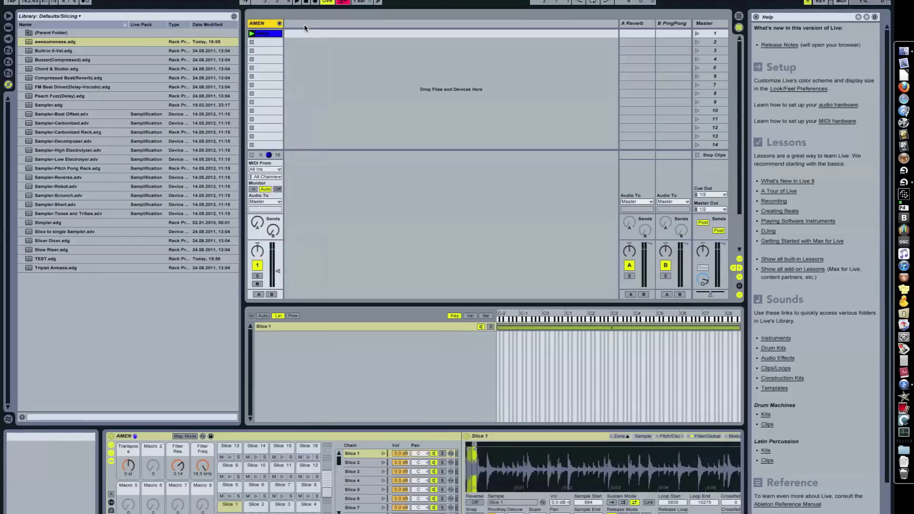
right_click(261, 36)
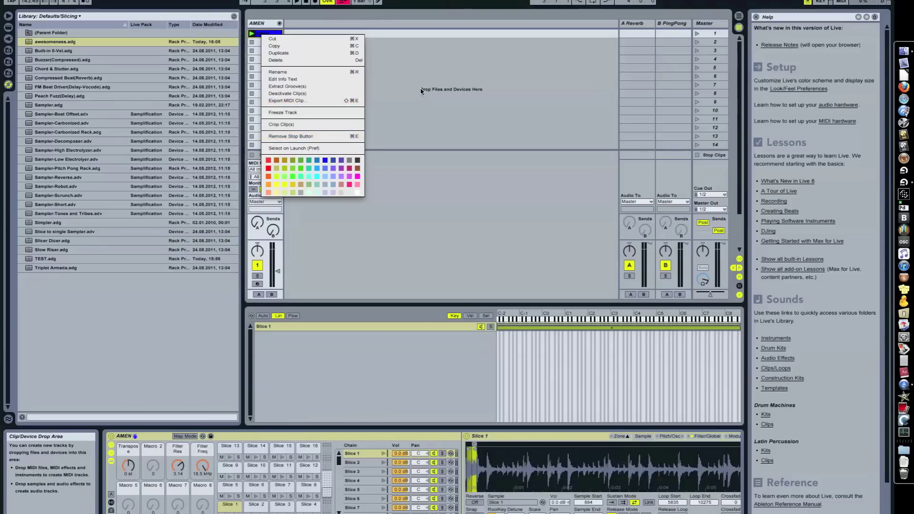
left_click(304, 47)
double_click(272, 34)
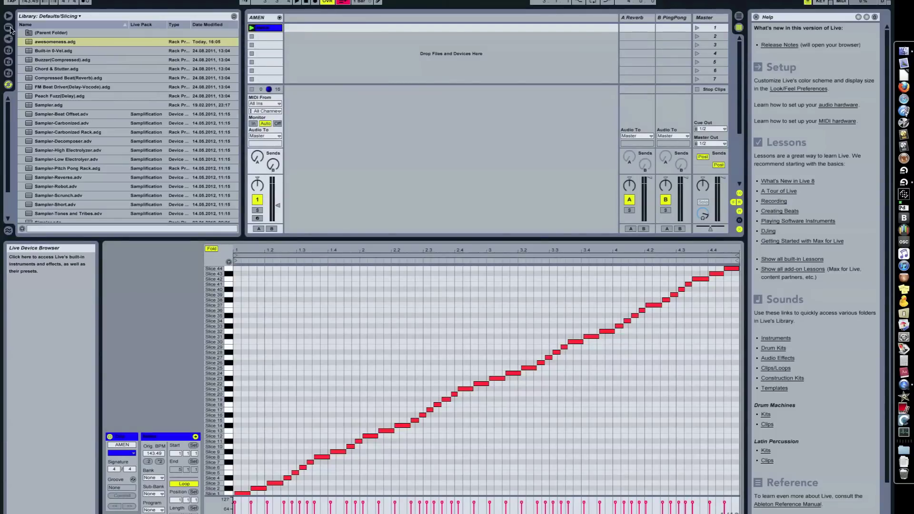
Step: Load AMEN.wav from the sample folder's breaks subfolder onto a new audio track
left_click(94, 32)
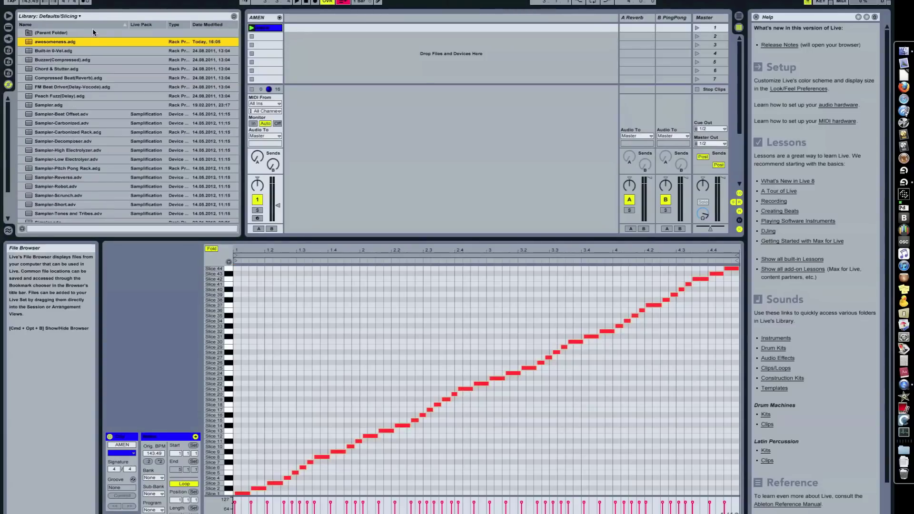
left_click(84, 16)
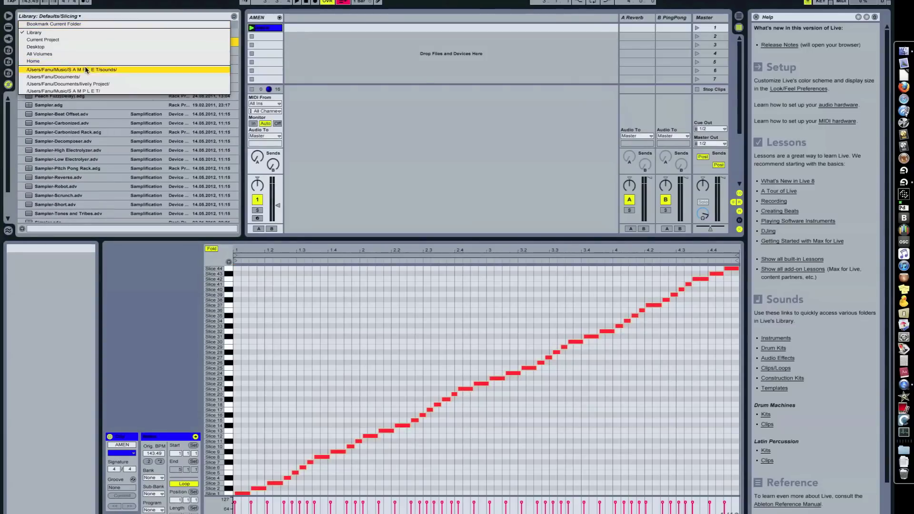
left_click(71, 90)
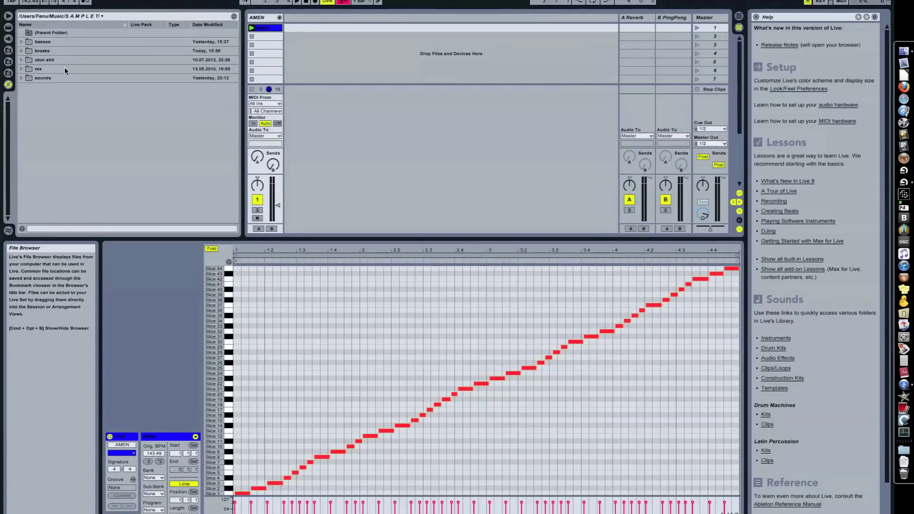
double_click(50, 50)
scroll(61, 141, "down", 3)
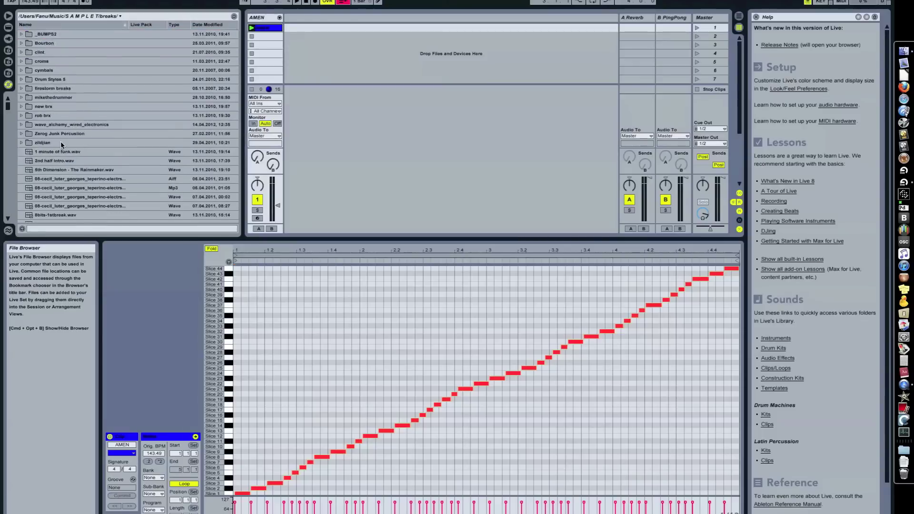
scroll(61, 144, "down", 15)
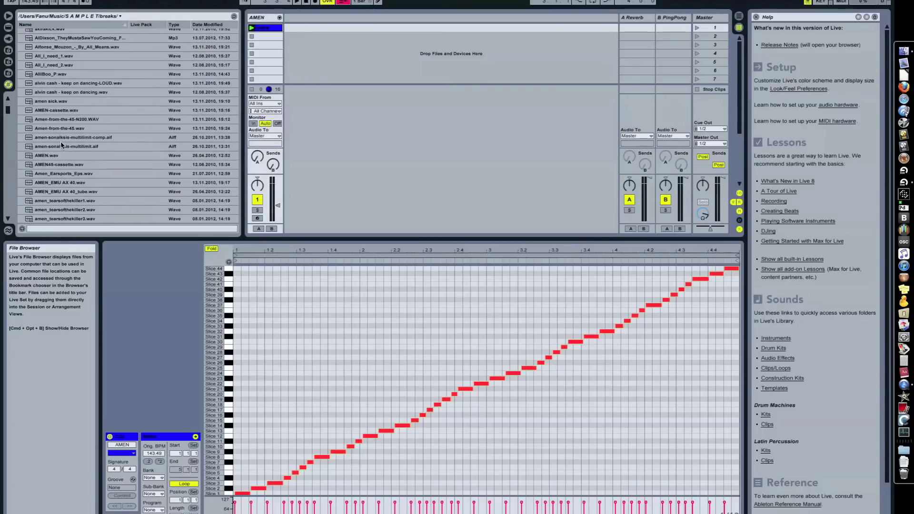
scroll(61, 145, "down", 1)
left_click(61, 146)
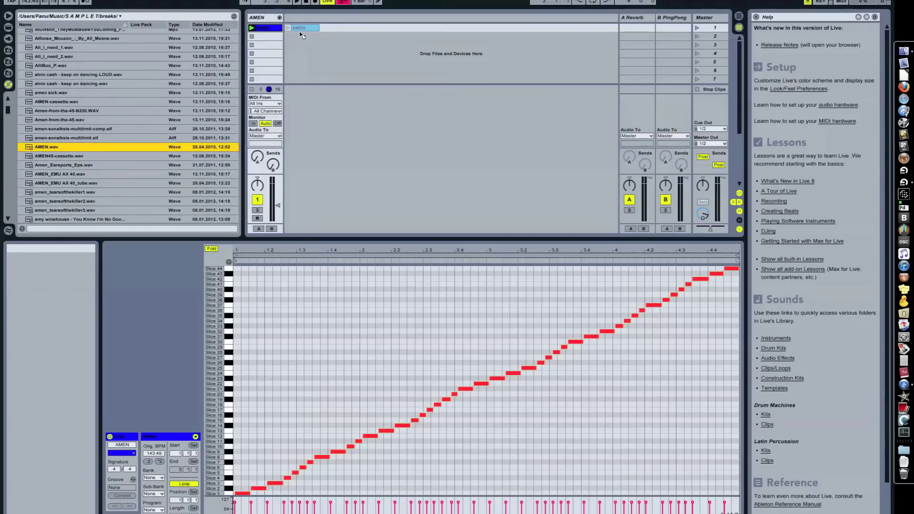
left_click_drag(301, 35, 300, 34)
left_click(262, 19)
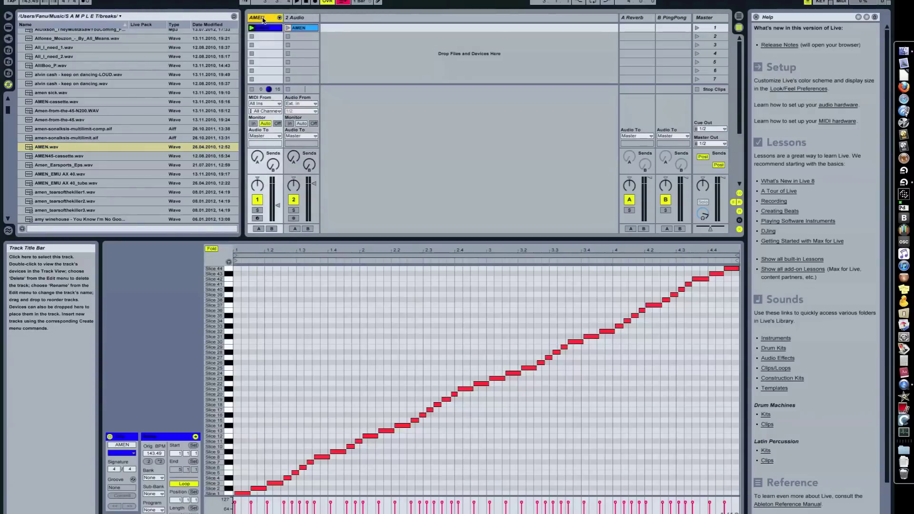
Step: Delete the old AMEN MIDI track and slice the AMEN audio clip into 44 slices using awesomeness
key("Delete")
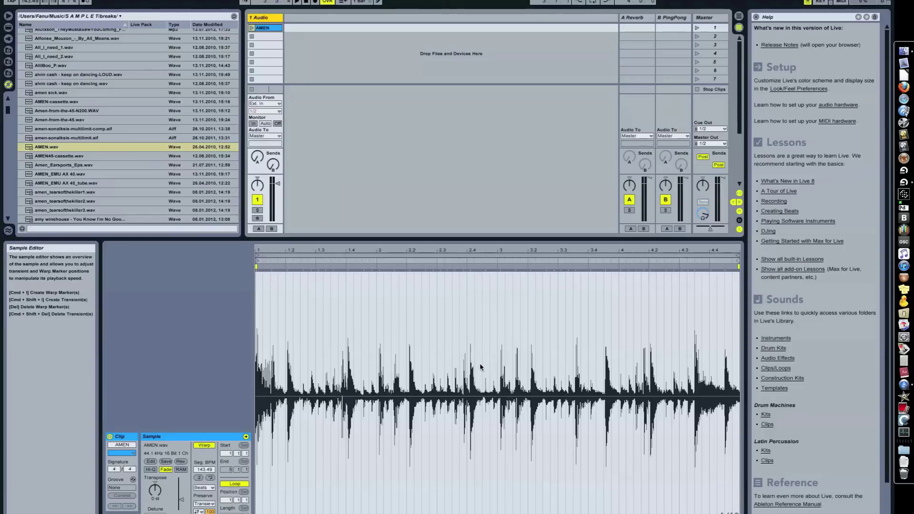
right_click(269, 28)
left_click(318, 129)
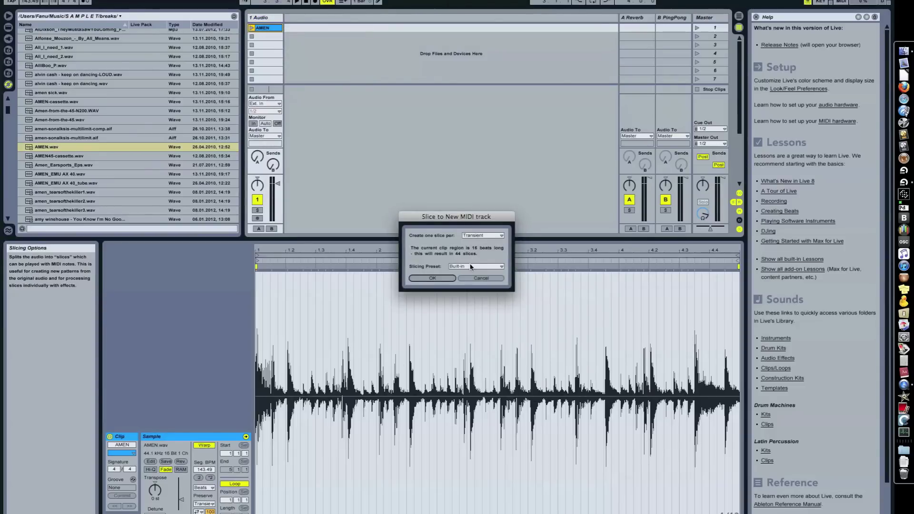
left_click(474, 267)
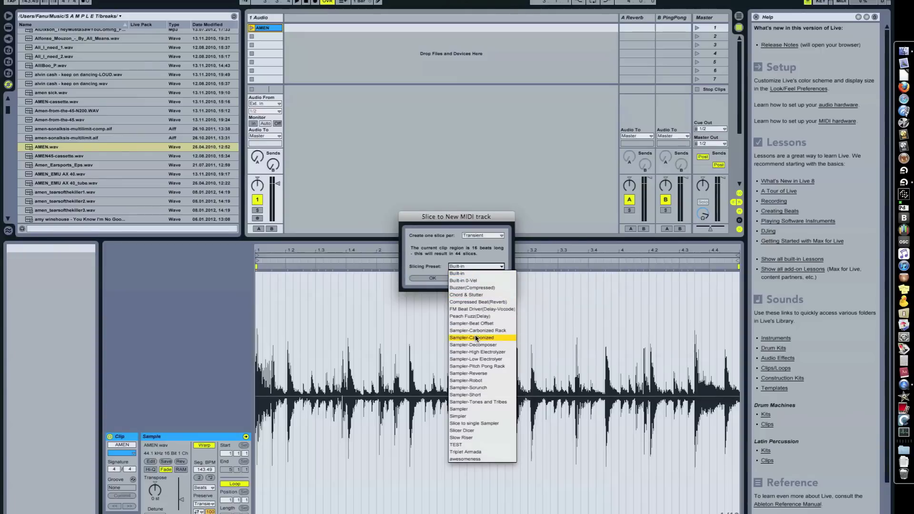
left_click(484, 460)
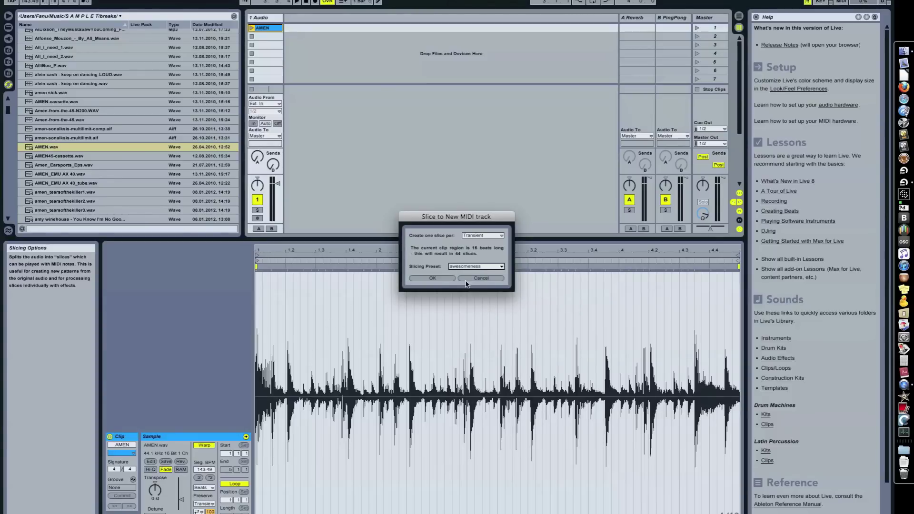
left_click(445, 280)
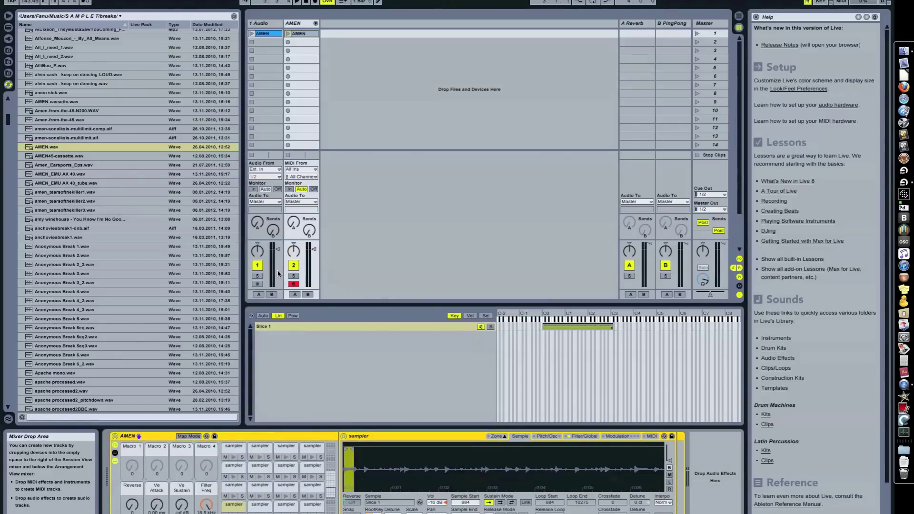
Step: Mute track 1, play the sliced clip; set sustain -13 dB, Reverse on, attack 0 ms, filter 2.21 kHz
left_click(258, 265)
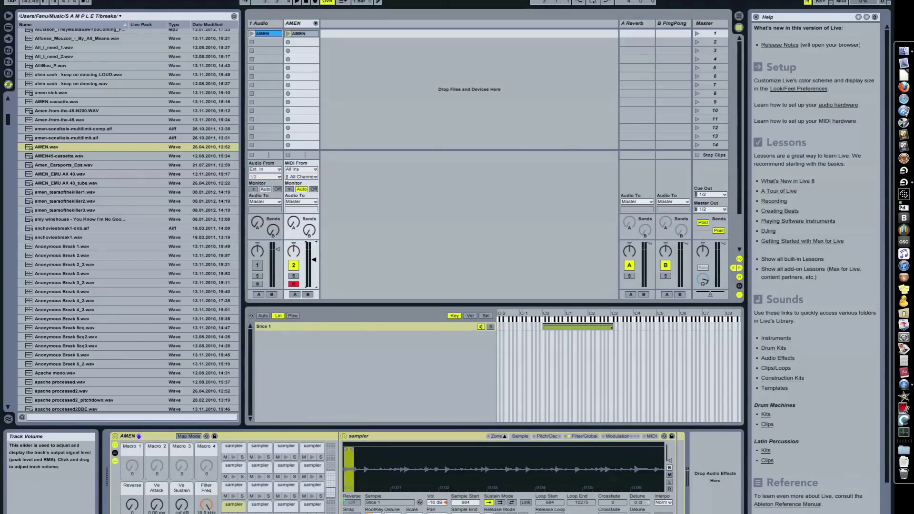
left_click(287, 34)
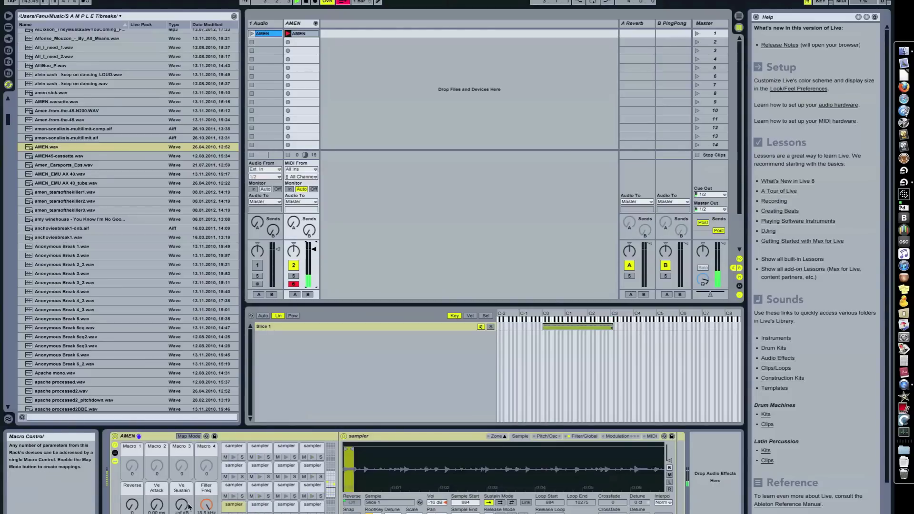
left_click_drag(184, 510, 184, 495)
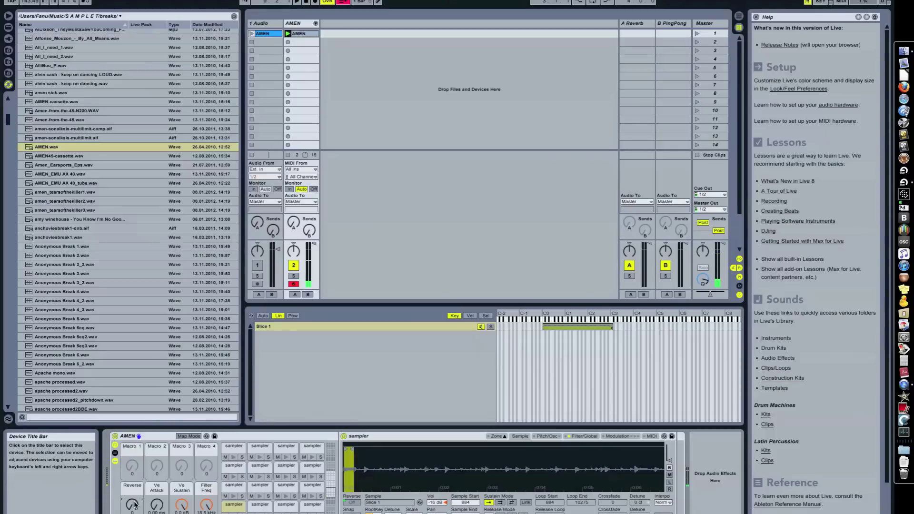
mouse_move(135, 506)
left_mouse_down()
mouse_move(135, 459)
mouse_move(135, 506)
left_mouse_up()
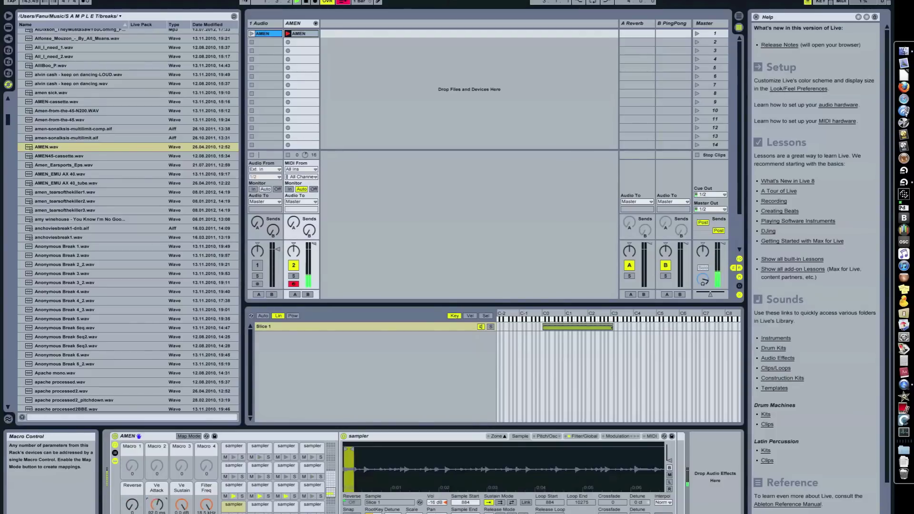
left_click_drag(157, 505, 157, 513)
left_click_drag(207, 509, 208, 509)
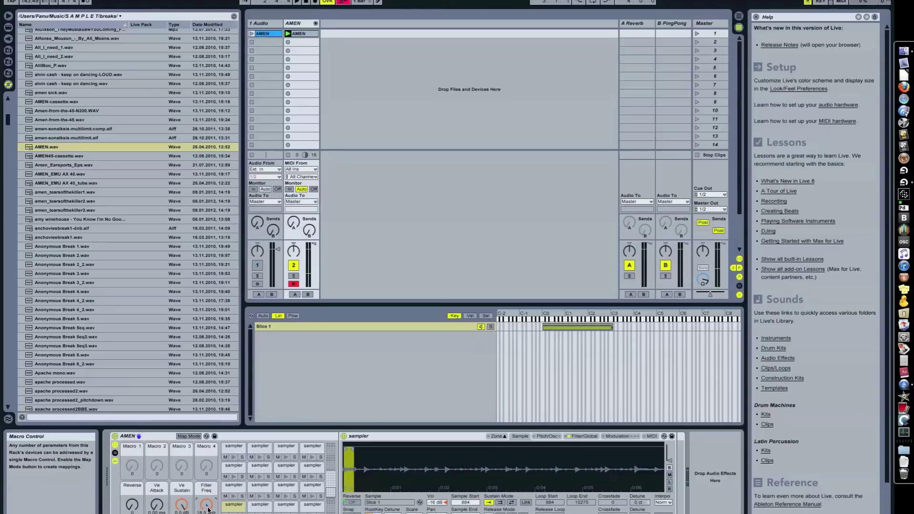